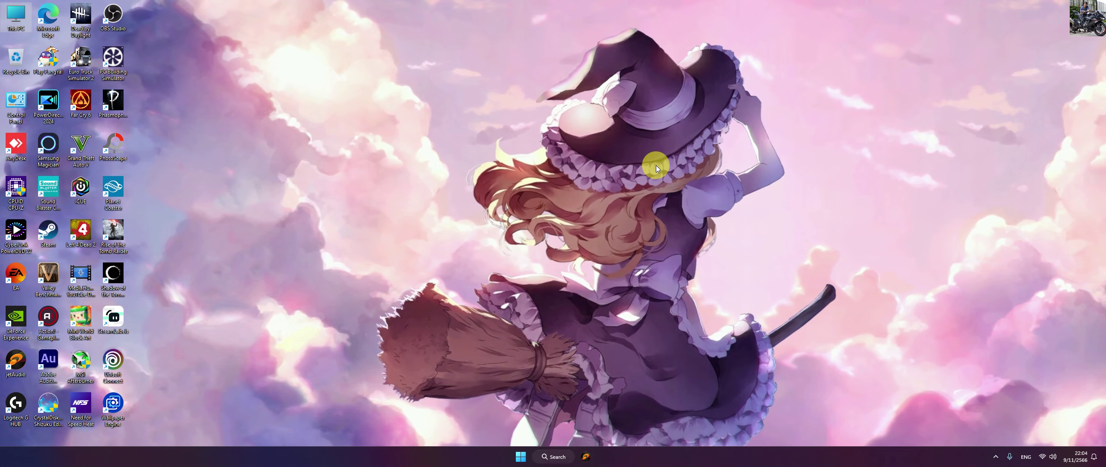
Launch Adobe Audition and open the Starlight - Pangya audio file from the Pangya music folder
left_click(48, 362)
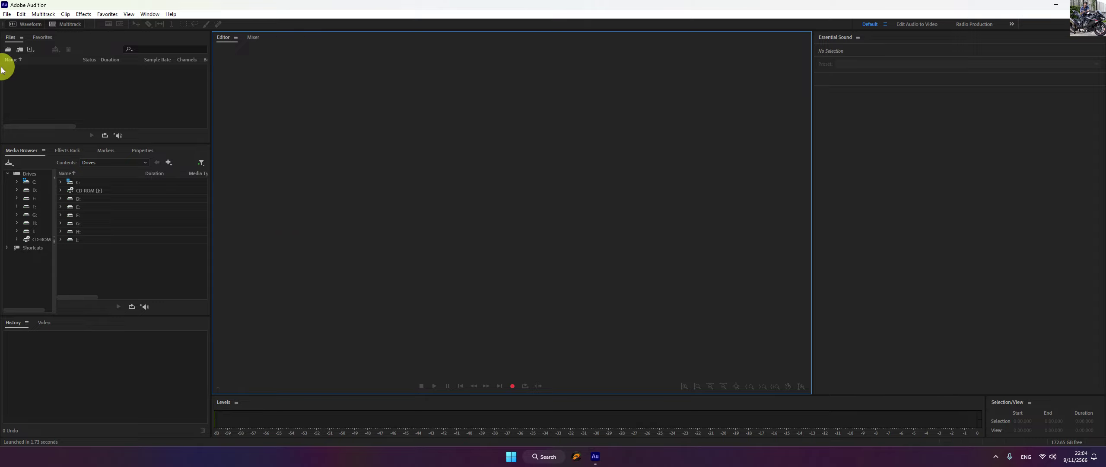
left_click(7, 14)
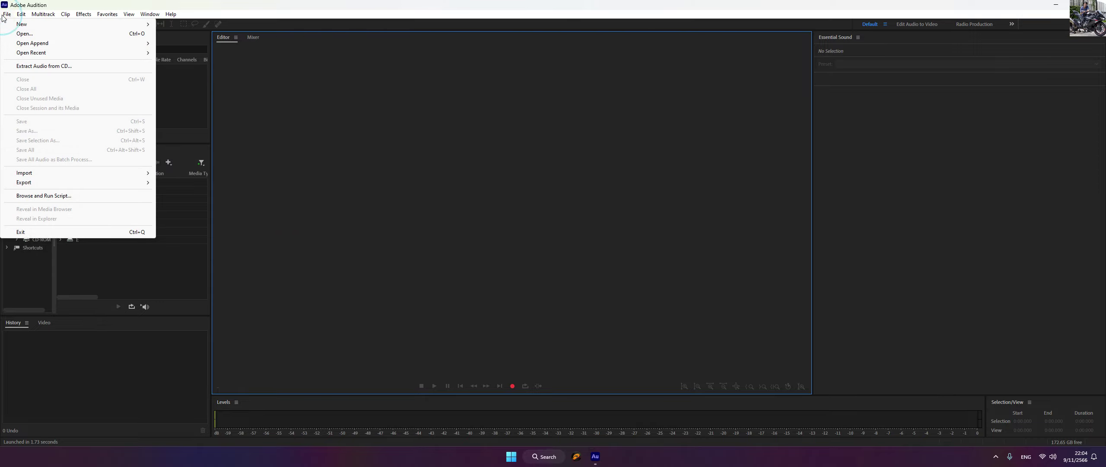
left_click(36, 34)
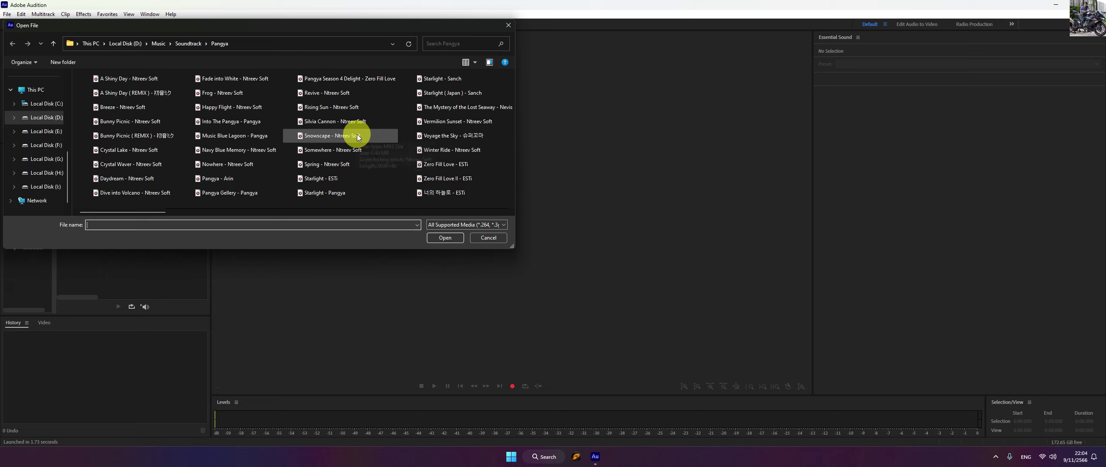
left_click(326, 193)
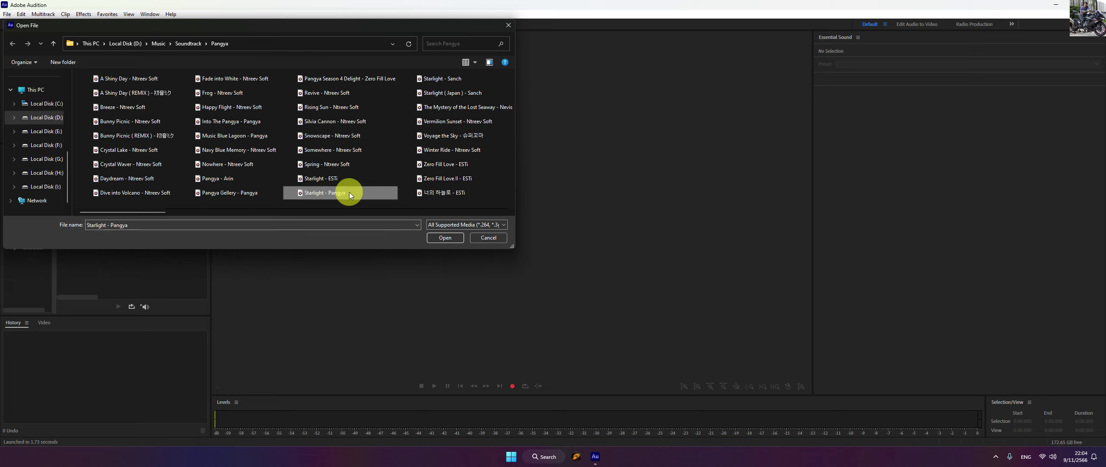
left_click(453, 238)
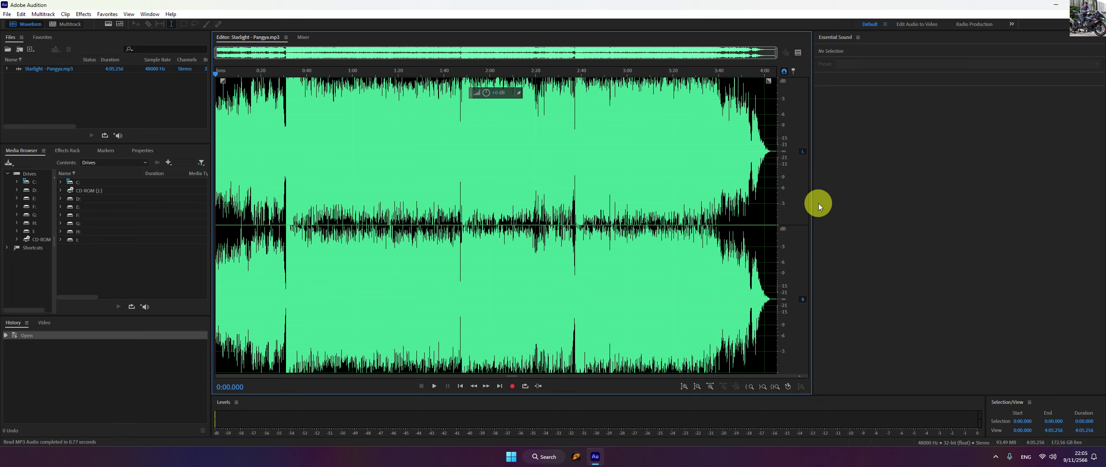
left_click(383, 132)
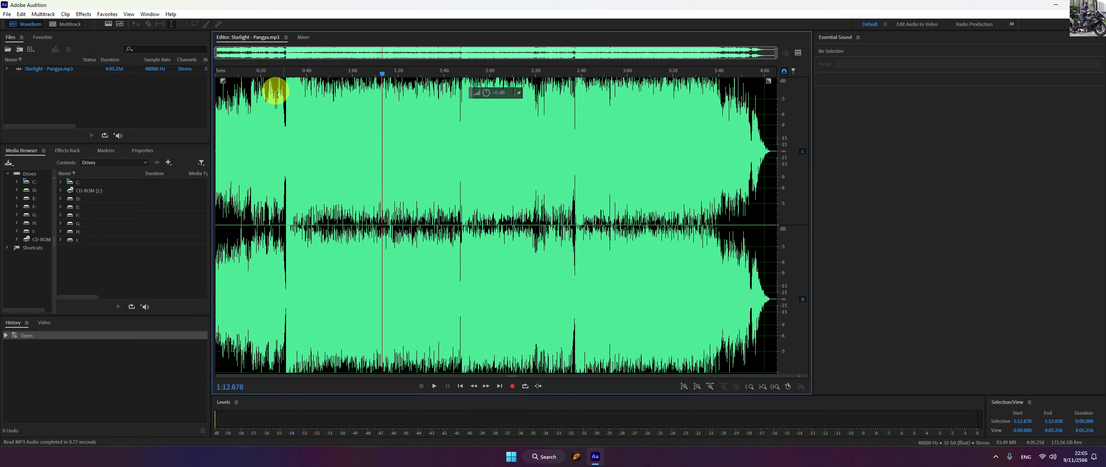
left_click(465, 139)
left_click(578, 143)
left_click(363, 141)
left_click(299, 140)
left_click(373, 141)
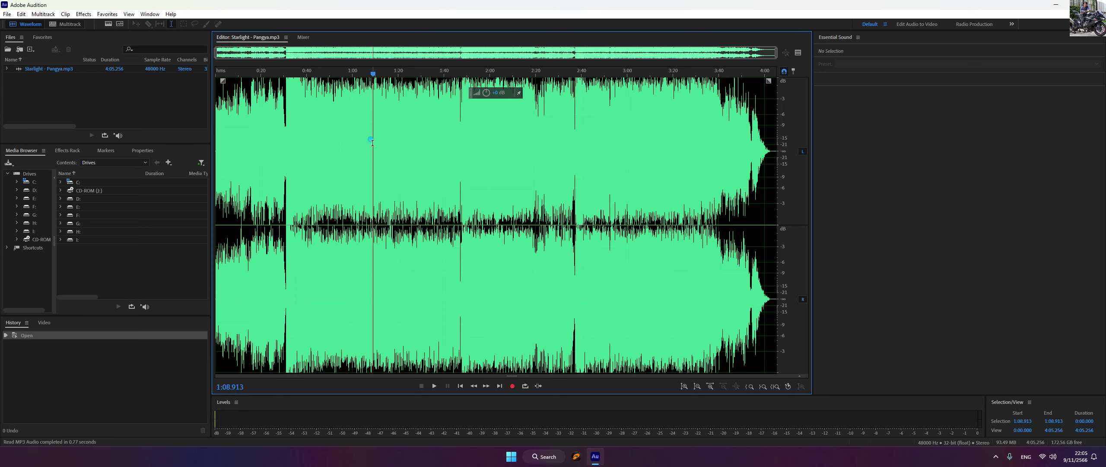
left_click(448, 141)
left_click(574, 140)
left_click(643, 141)
left_click(514, 141)
left_click(379, 141)
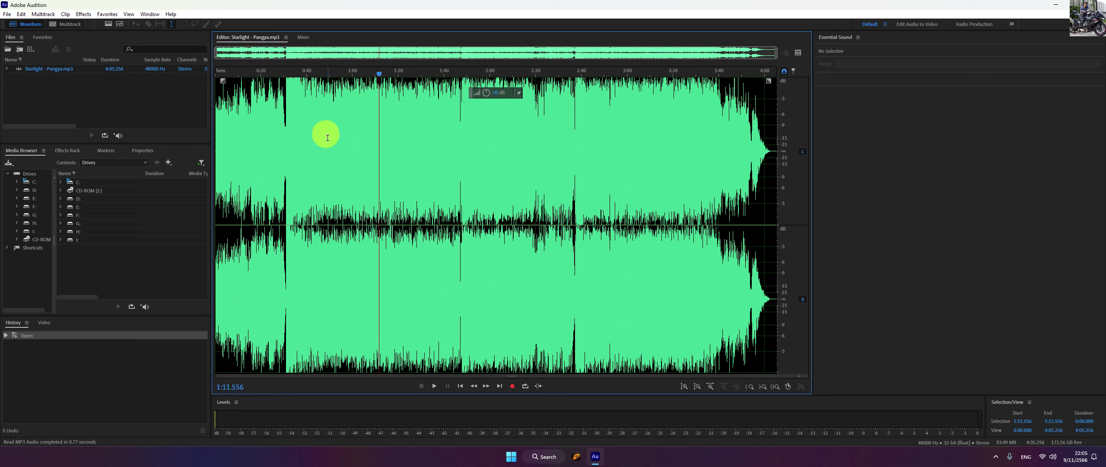
left_click(328, 138)
left_click(500, 138)
left_click(558, 140)
left_click(466, 140)
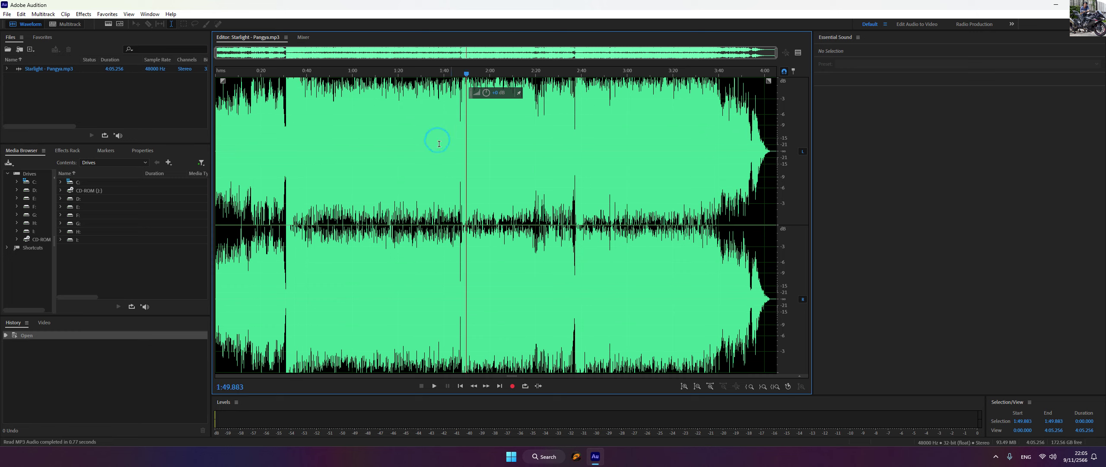
left_click(411, 140)
left_click(338, 141)
left_click(394, 141)
left_click(447, 151)
left_click(413, 151)
left_click(357, 150)
left_click(392, 129)
left_click(422, 126)
left_click(493, 115)
left_click(573, 118)
Listen to short passages of the song from about 3:02 and from 1:00, stopping playback after each
left_click(633, 118)
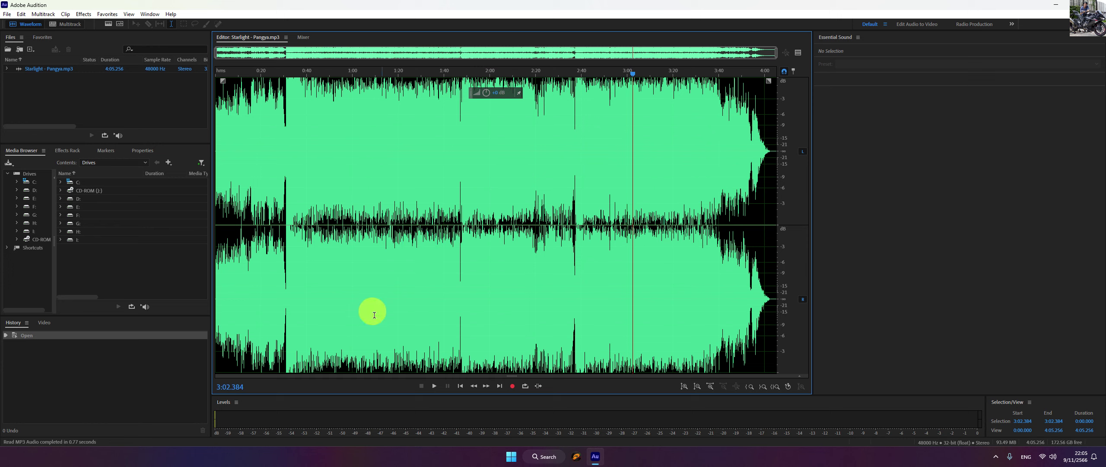
left_click(433, 386)
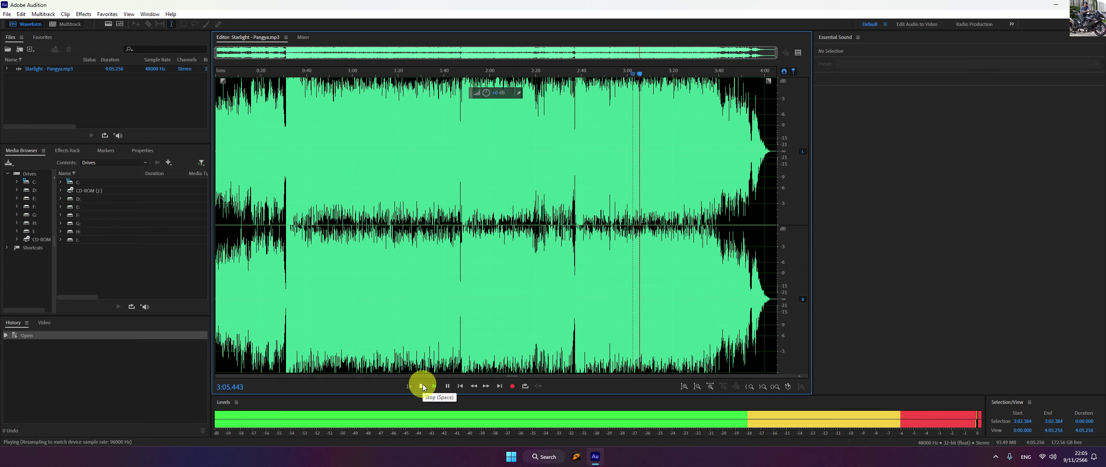
left_click(423, 384)
left_click(353, 116)
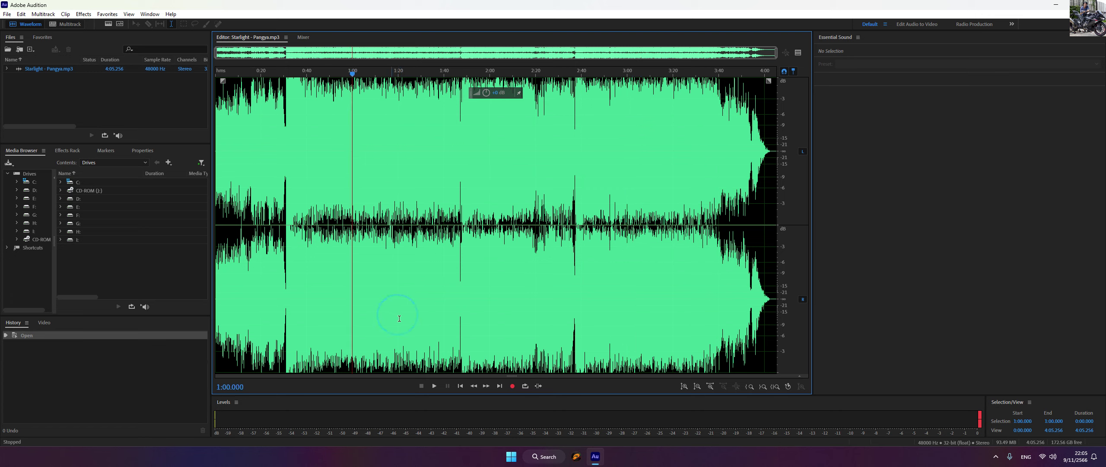
left_click(422, 385)
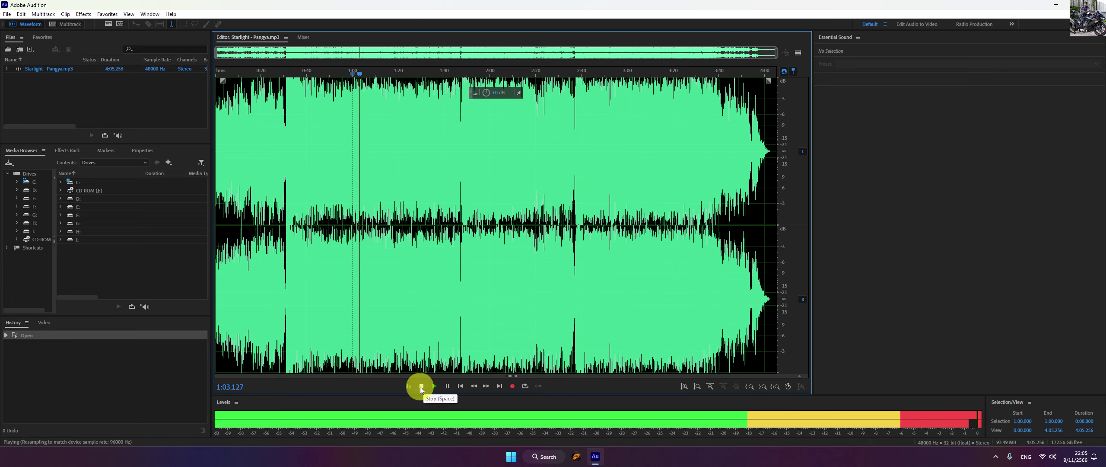
left_click(421, 386)
Select the entire waveform and open the Pitch Shifter effect for it
left_click(414, 152)
left_click(385, 155)
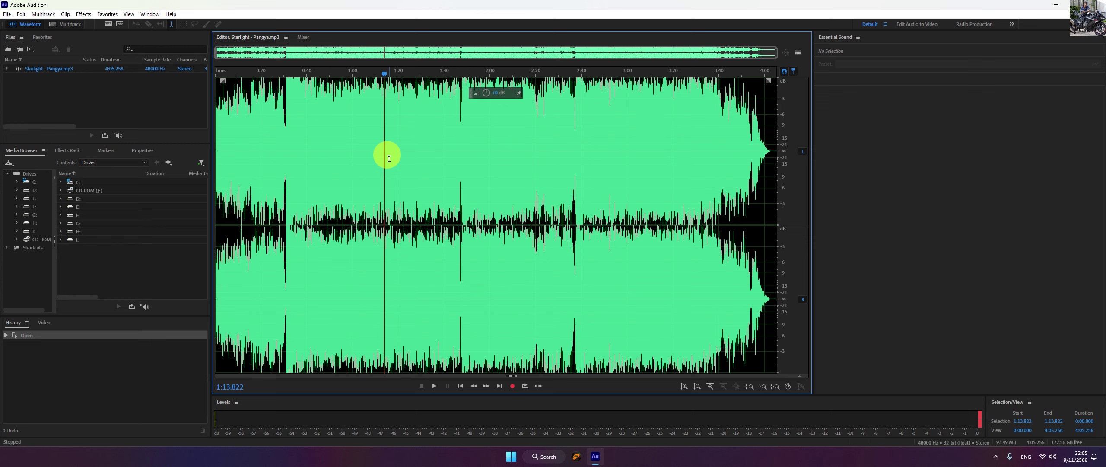
key("ctrl+a")
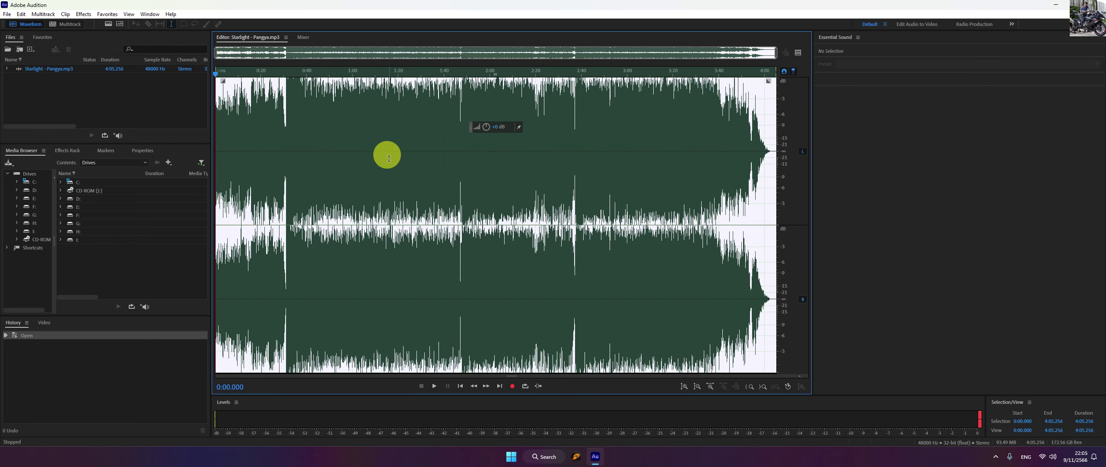
left_click(83, 14)
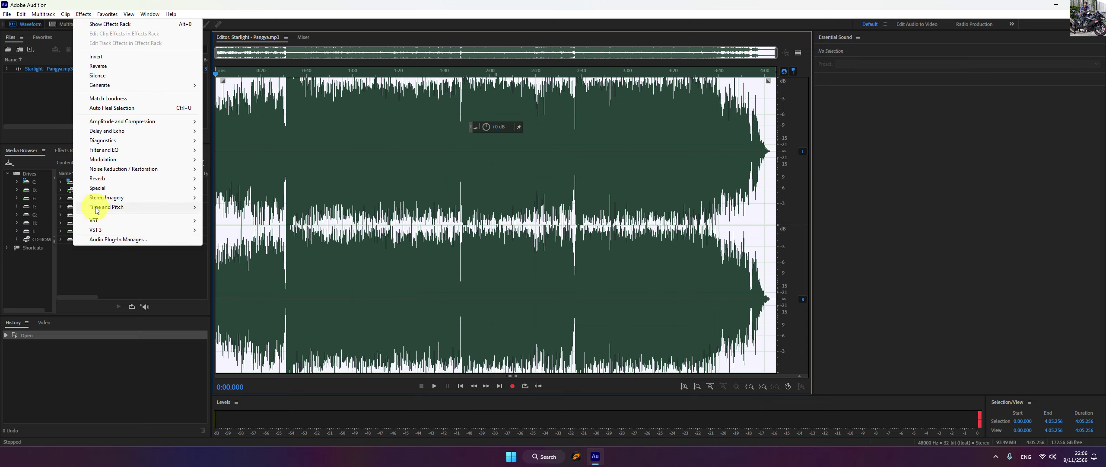
mouse_move(110, 211)
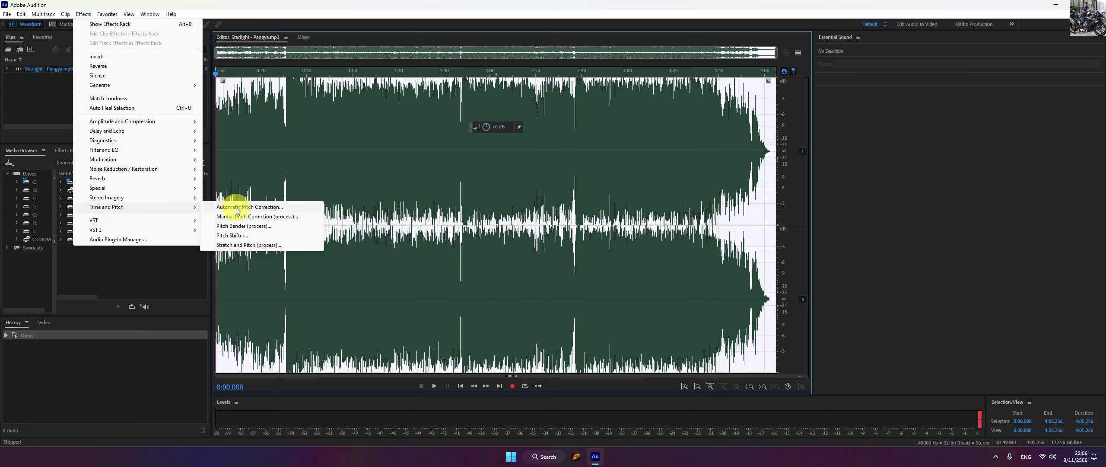
left_click(230, 237)
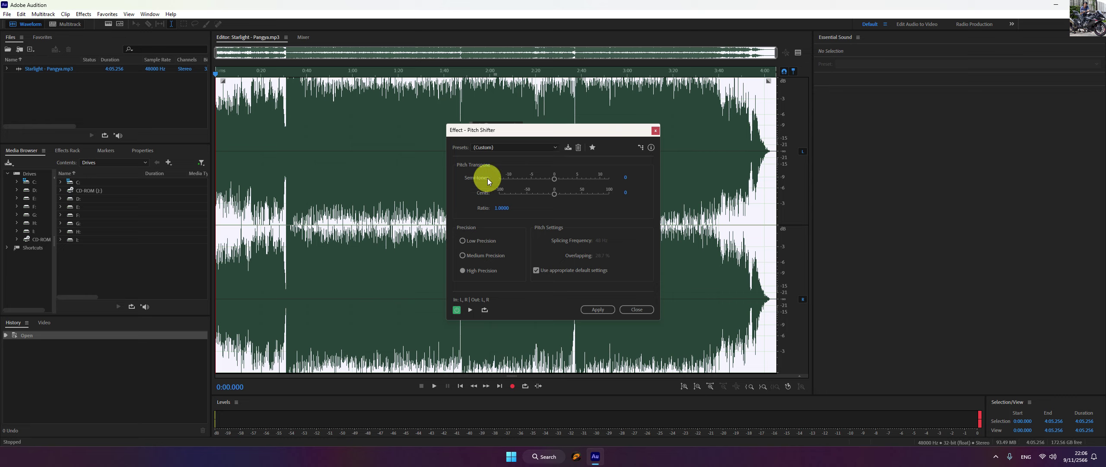
Preview the song at its original pitch, and again with the Pitch Shifter's semi-tones set to 1
left_click(471, 309)
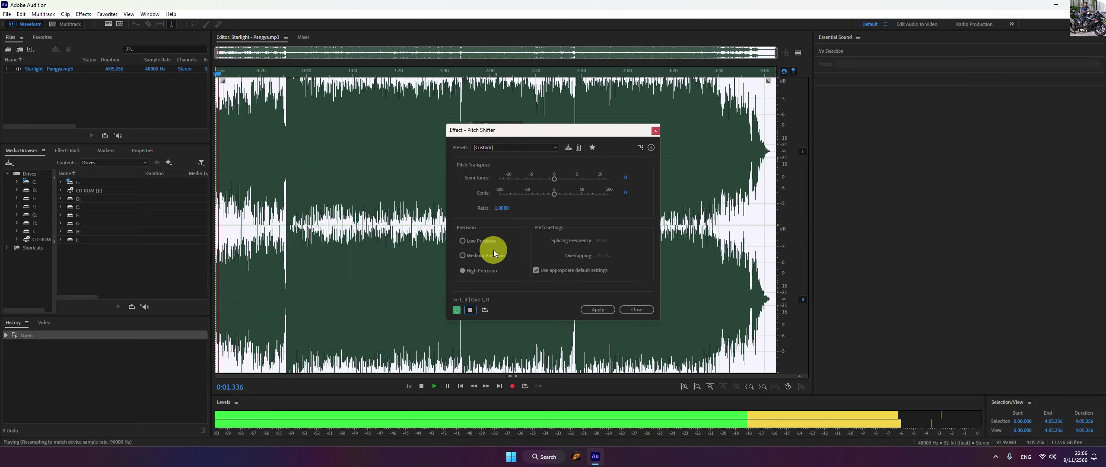
left_click(472, 310)
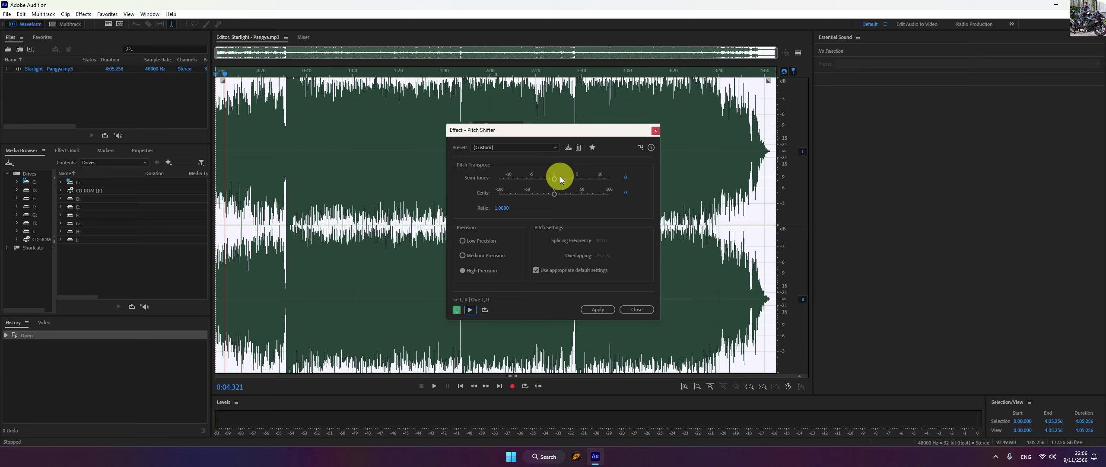
mouse_move(560, 179)
left_mouse_down()
mouse_move(545, 180)
mouse_move(555, 180)
left_mouse_up()
left_click_drag(584, 183, 558, 182)
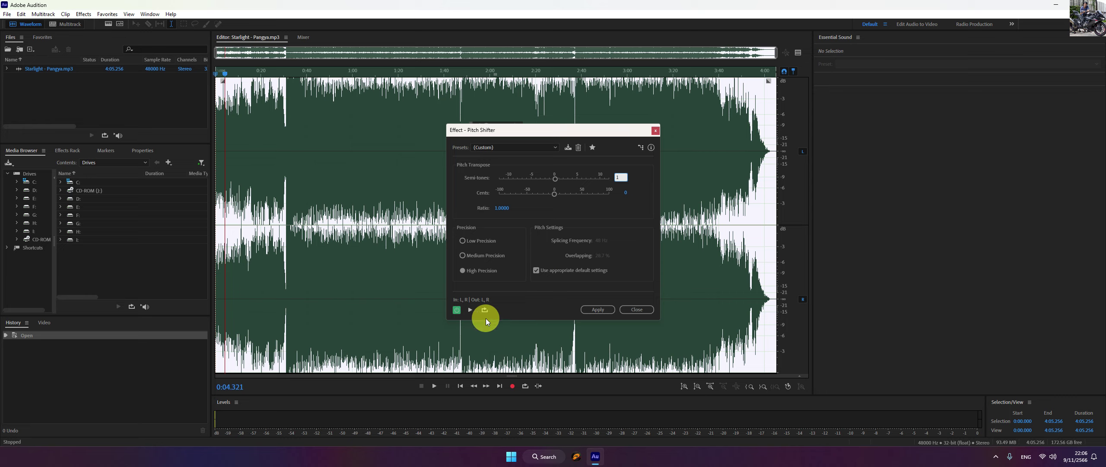
left_click(471, 310)
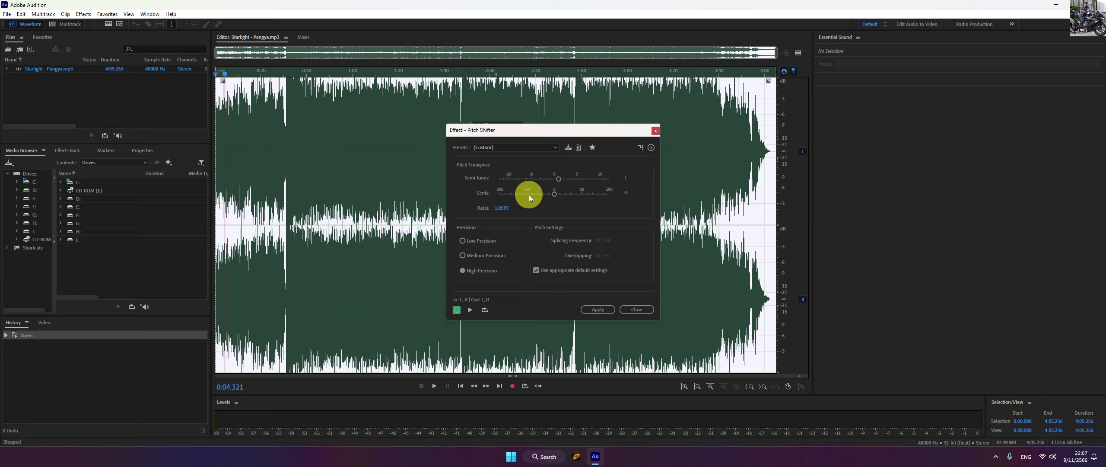
left_click(471, 310)
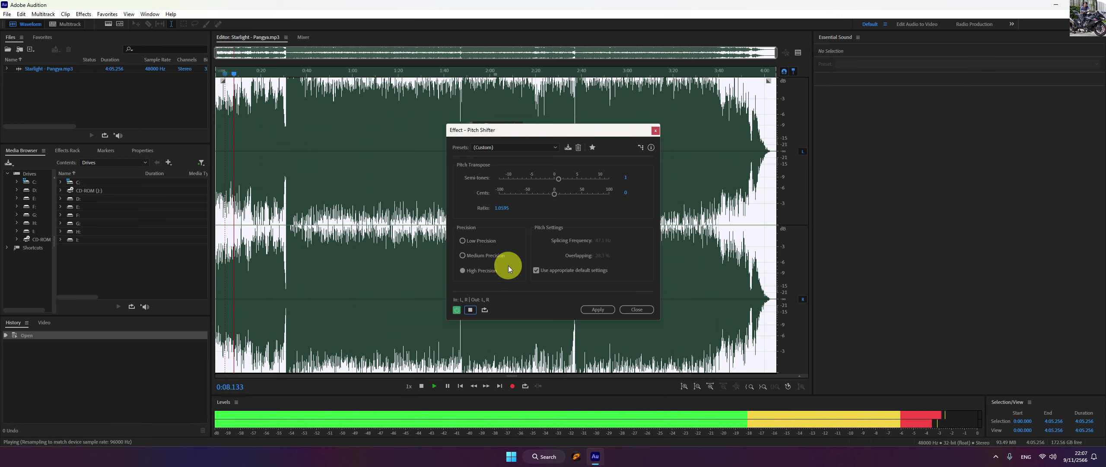
left_click(471, 310)
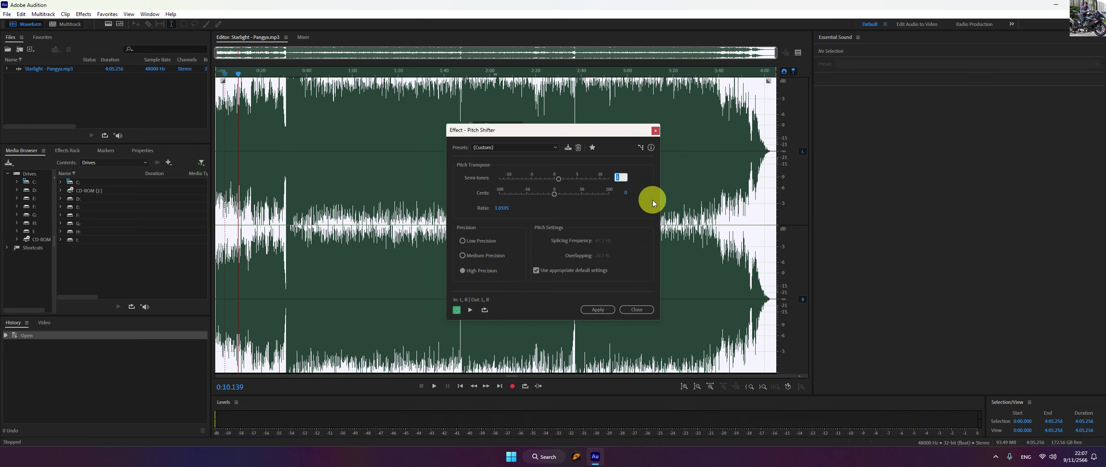
Set the Pitch Shifter's semi-tones to 2 and preview a few seconds of the result
type("2")
key("Return")
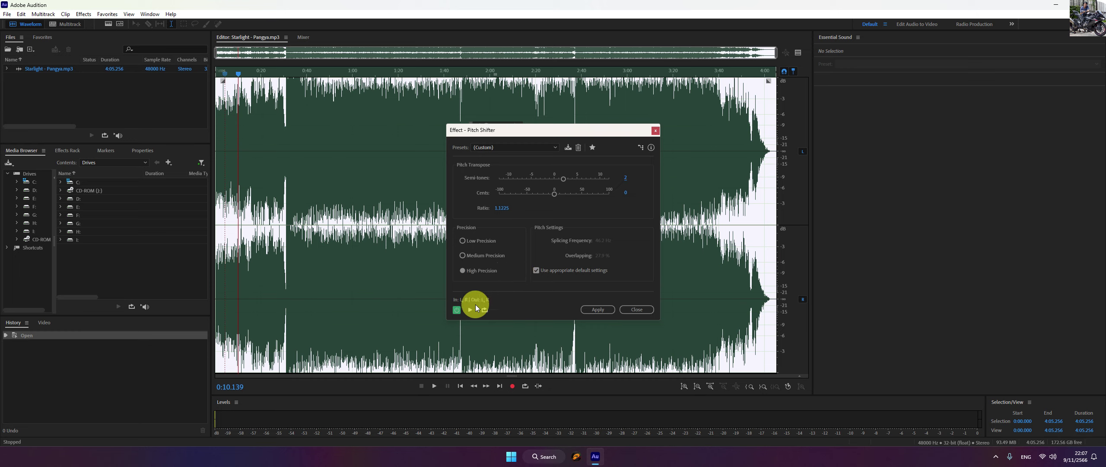
left_click(470, 309)
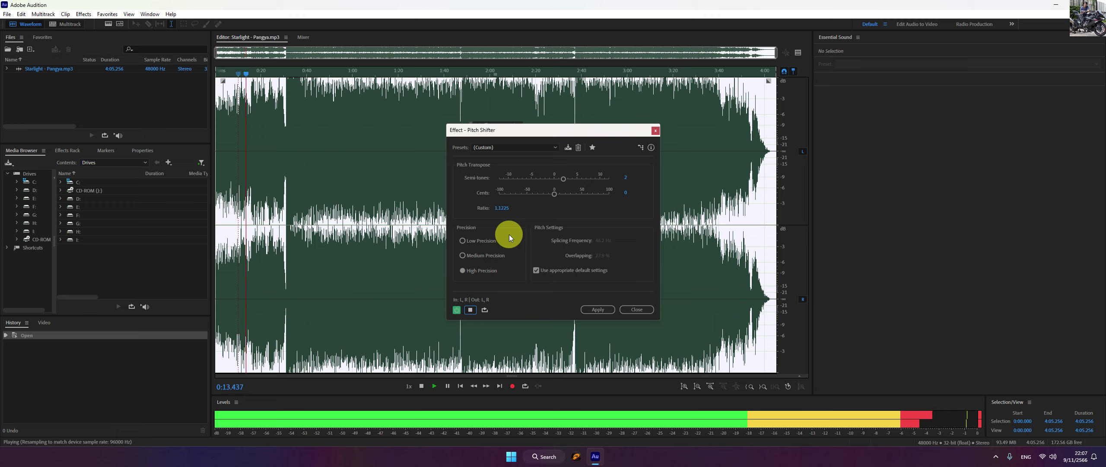
left_click(470, 309)
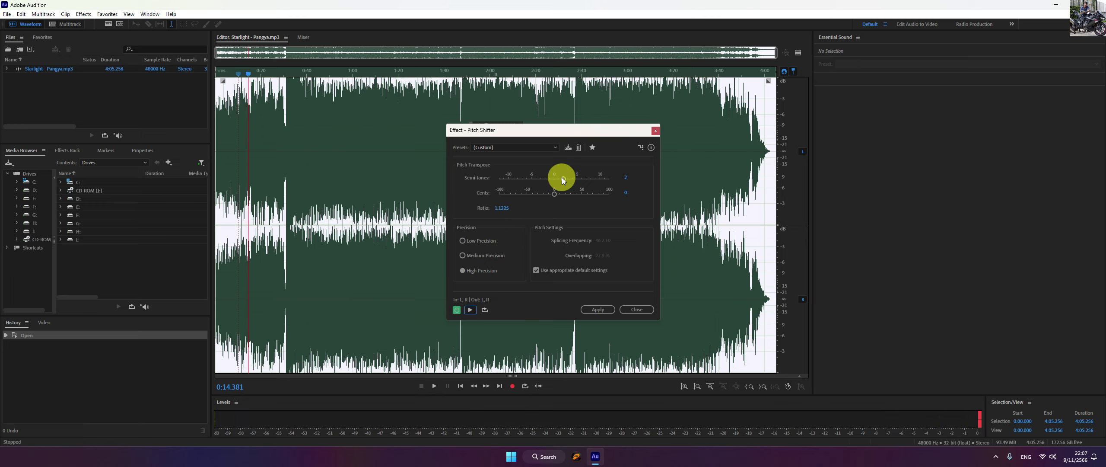
Raise the Pitch Shifter's semi-tones to 3 and preview a few seconds of the song
left_click(626, 177)
type("3")
key("Return")
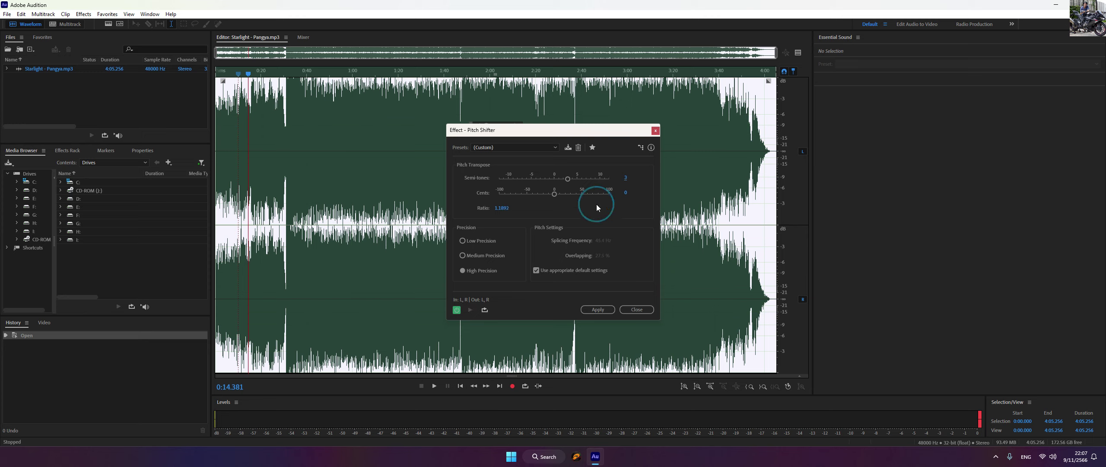
left_click(470, 310)
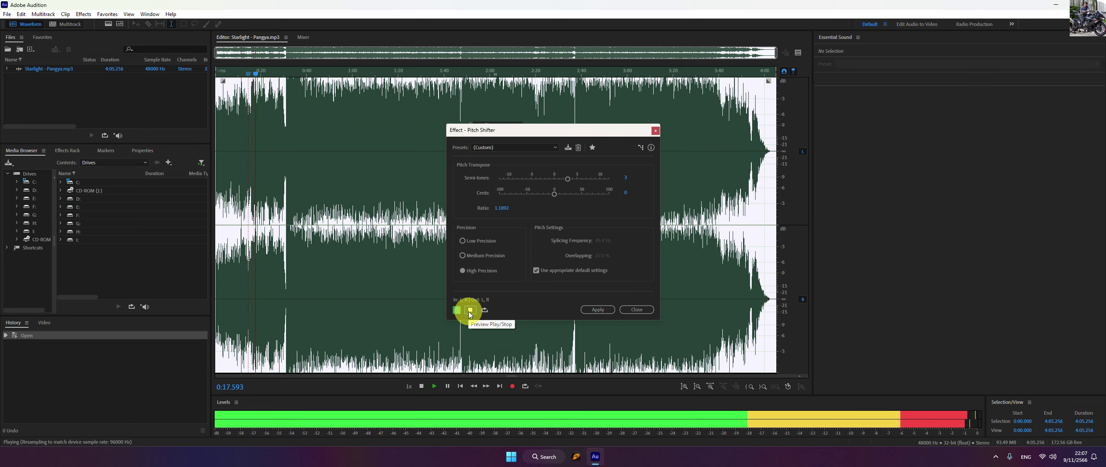
left_click(469, 311)
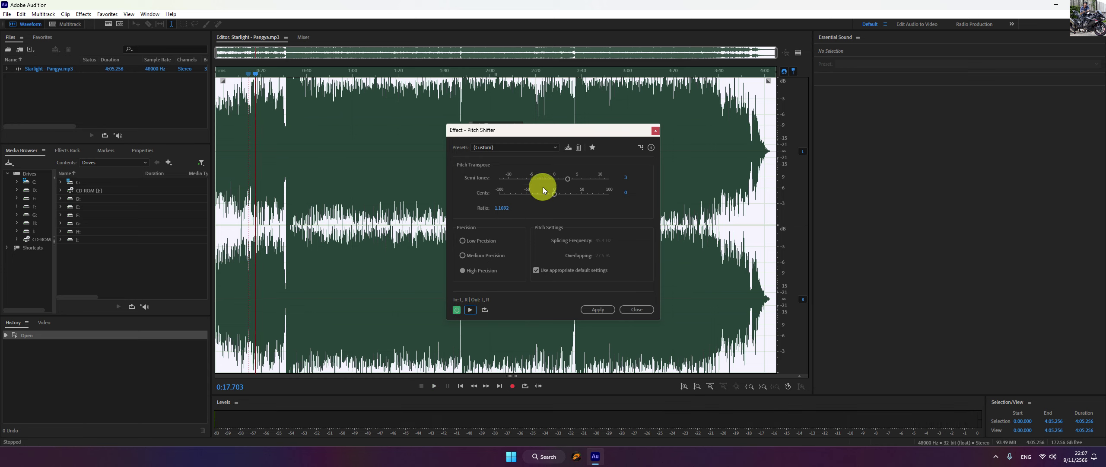
Lower the Pitch Shifter's semi-tones to -1 and preview a few seconds of the song
left_click(625, 175)
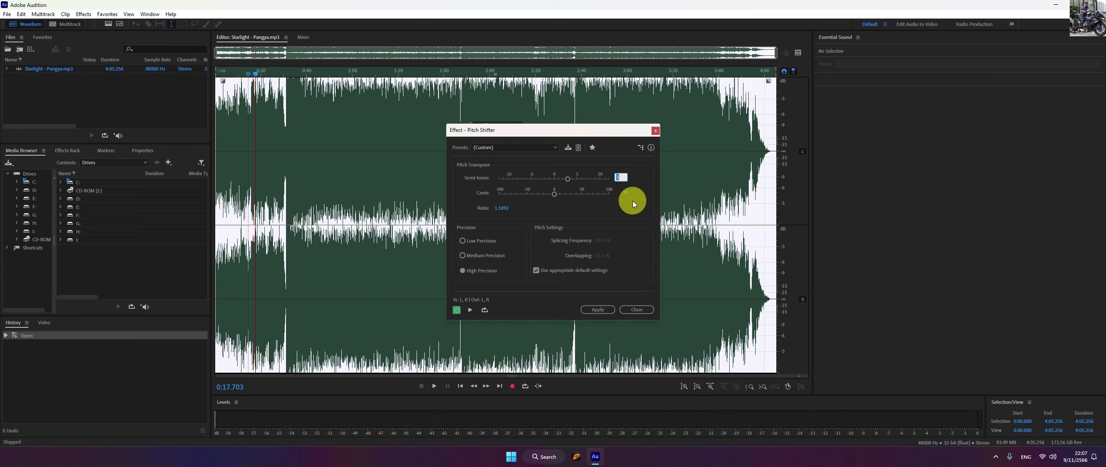
type("-1")
left_click(631, 201)
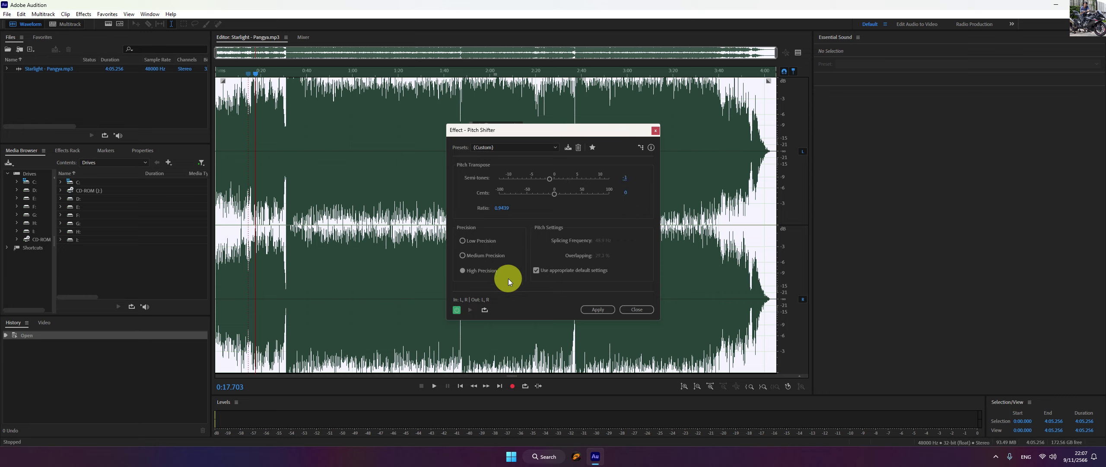
left_click(471, 310)
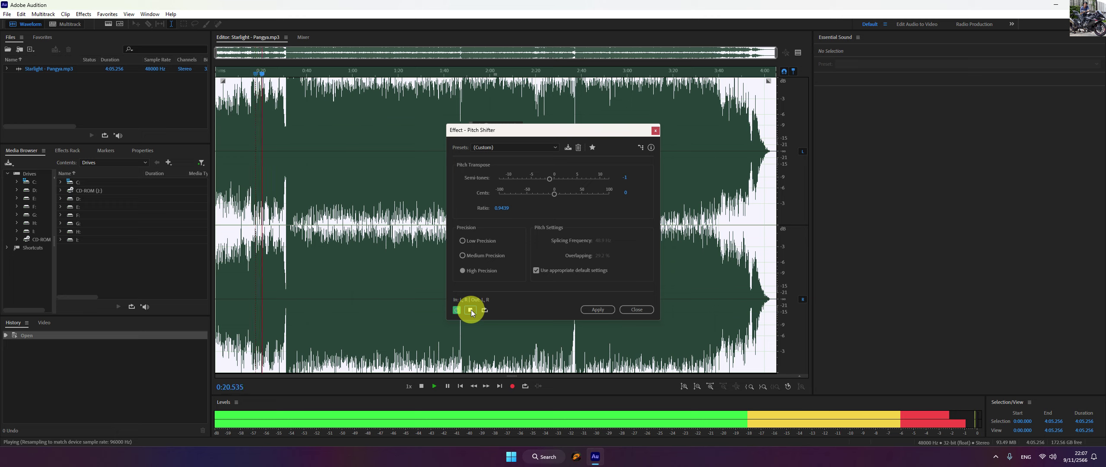
left_click(471, 310)
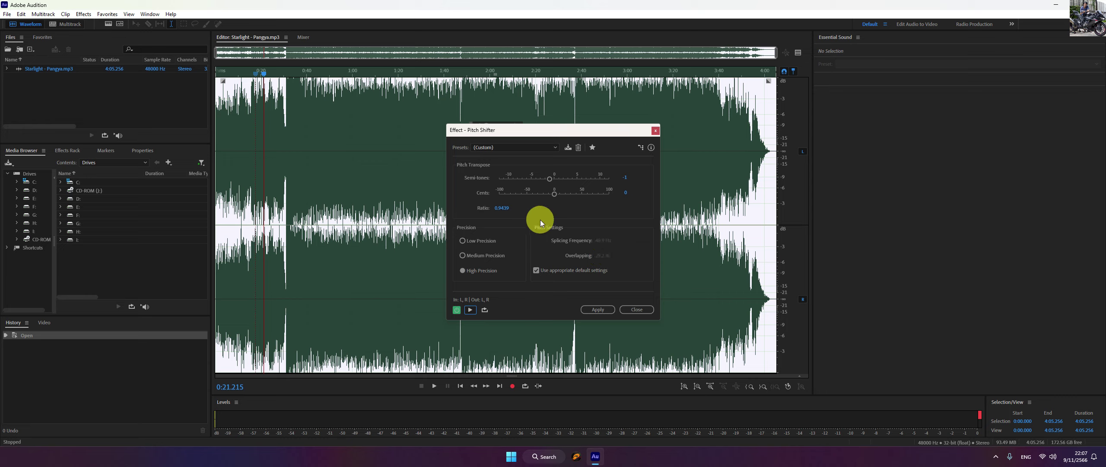
Set the Pitch Shifter's semi-tones to 1 and preview a couple of seconds of the song
left_click(621, 177)
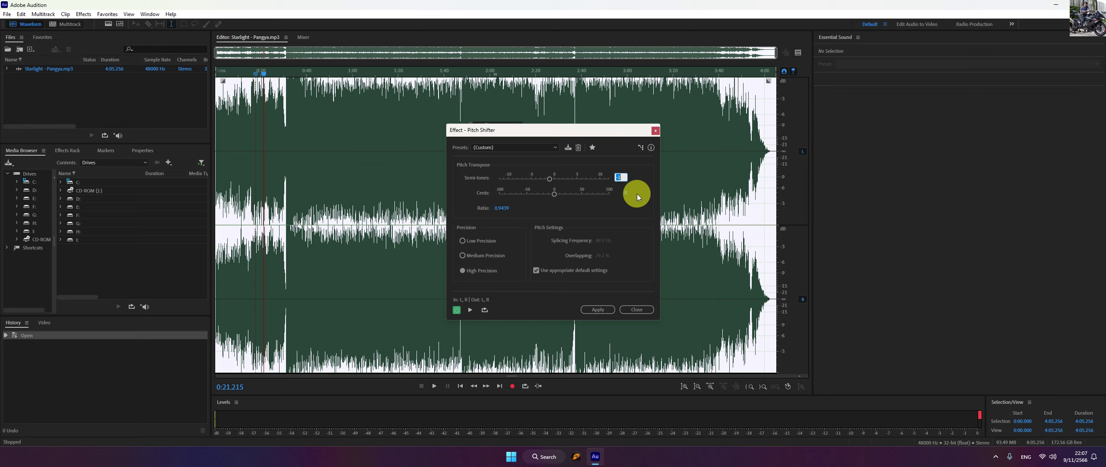
key("Return")
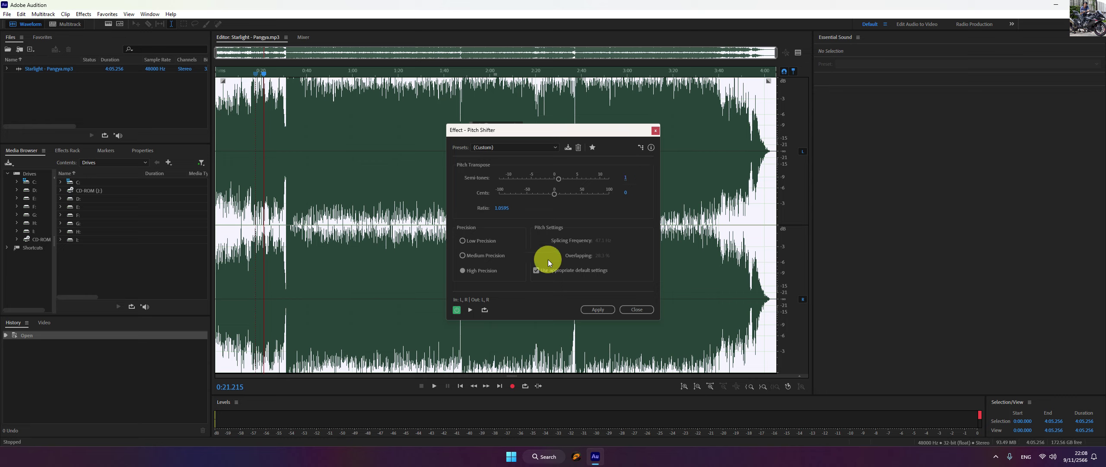
left_click(470, 309)
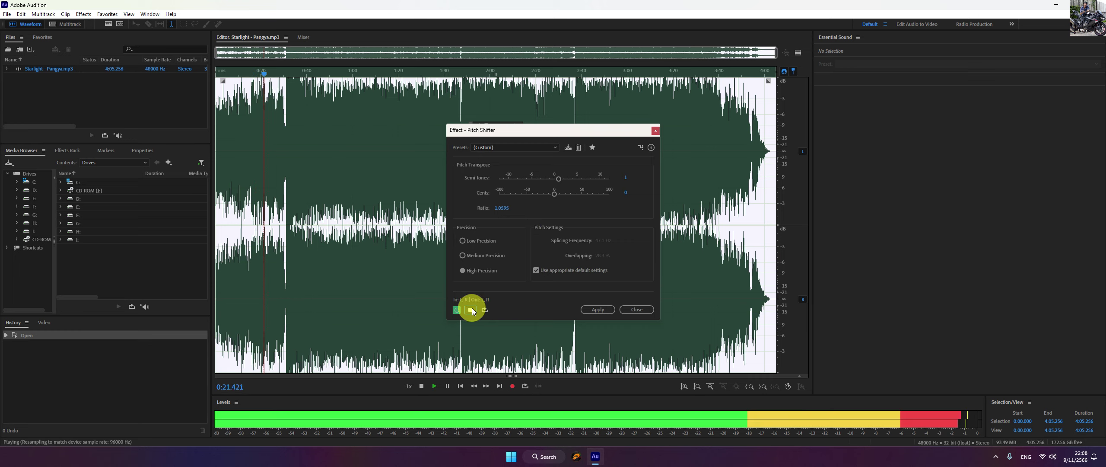
left_click(470, 310)
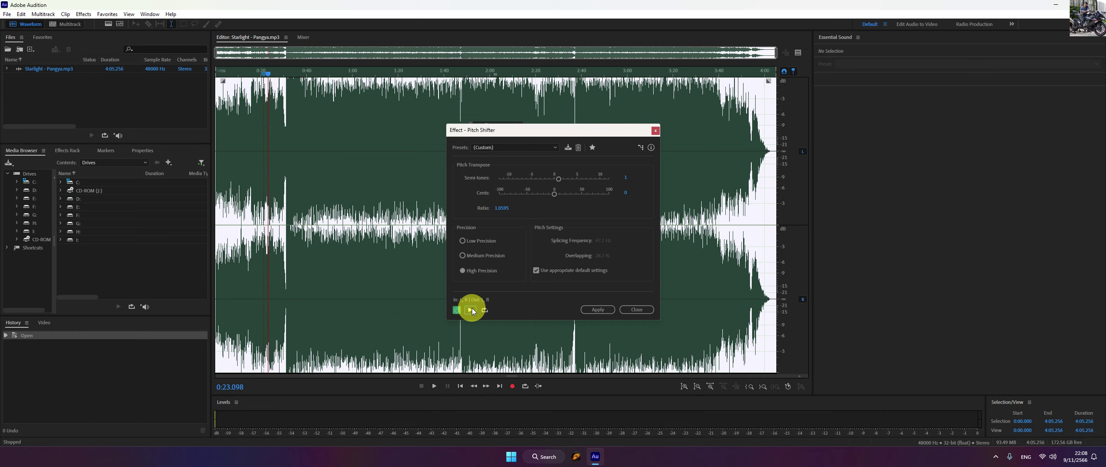
Apply the Pitch Shifter to the whole song and place the playhead at about 2:57 in the waveform
left_click(592, 312)
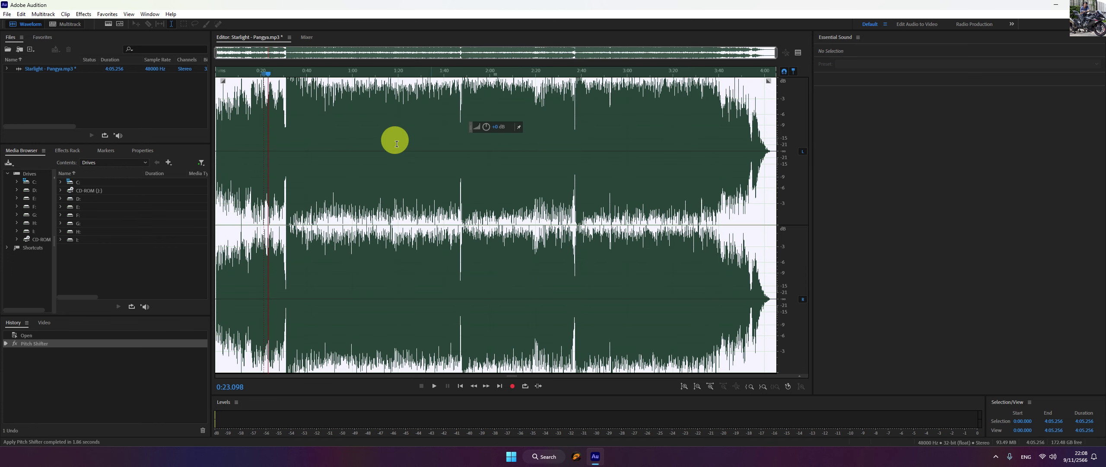
left_click(395, 139)
left_click(621, 138)
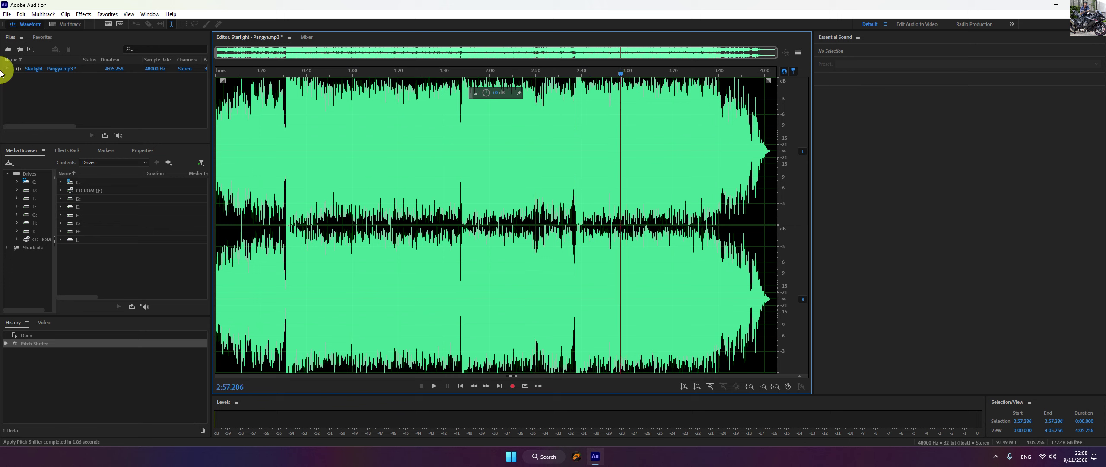
Start saving the song under a new location, choosing the Desktop folder and keeping the file name Starlight - Pangya
left_click(7, 14)
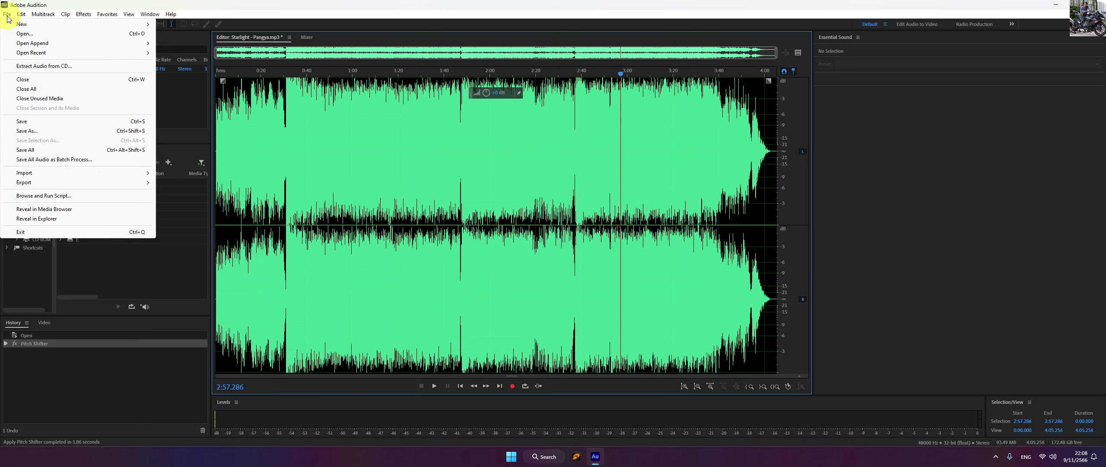
left_click(32, 135)
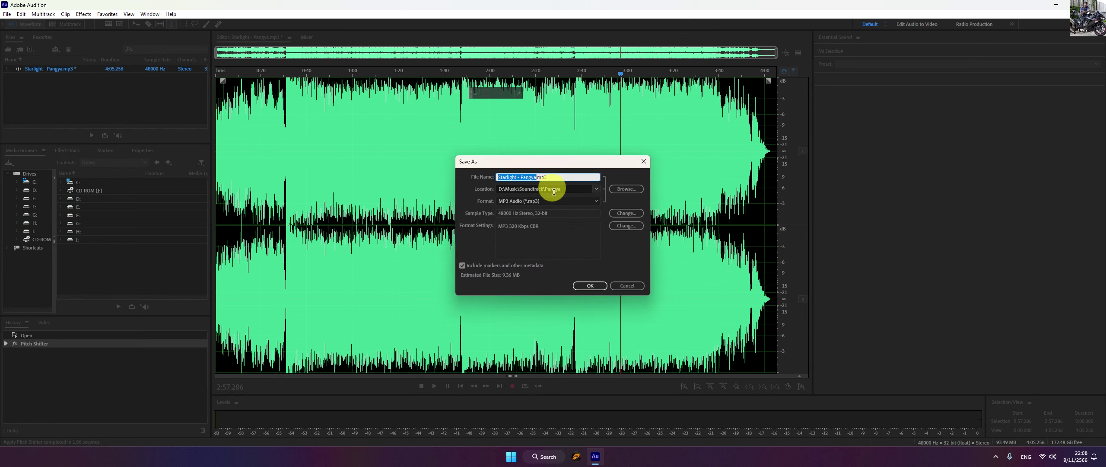
left_click(626, 188)
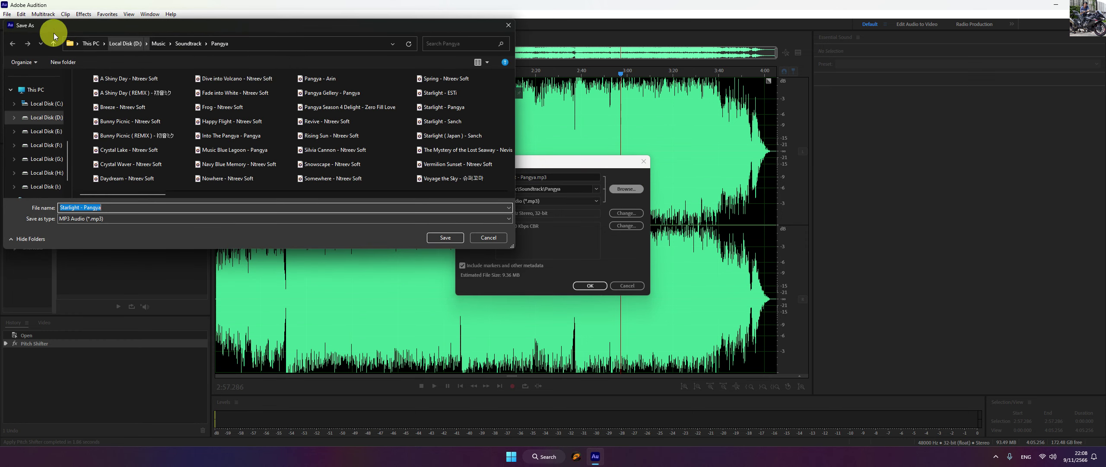
scroll(65, 129, "up", 10)
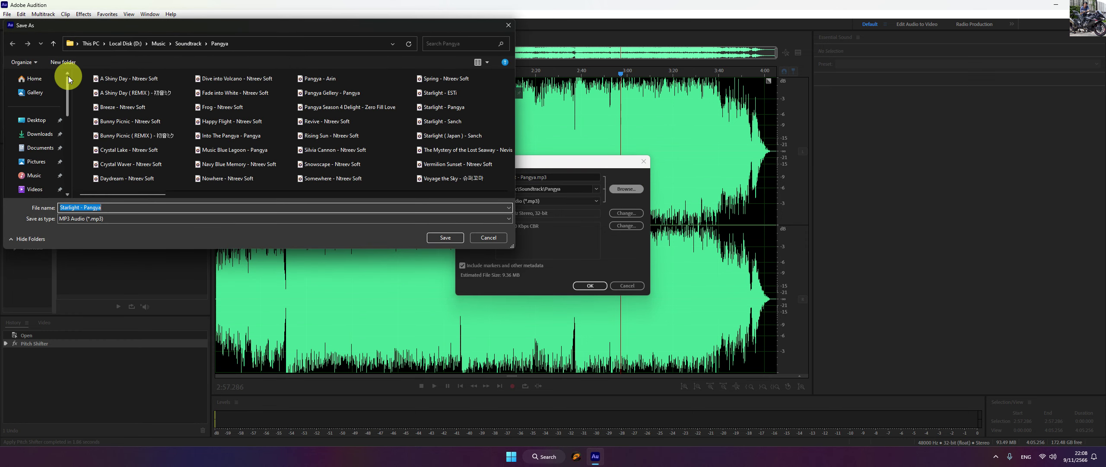
left_click(36, 119)
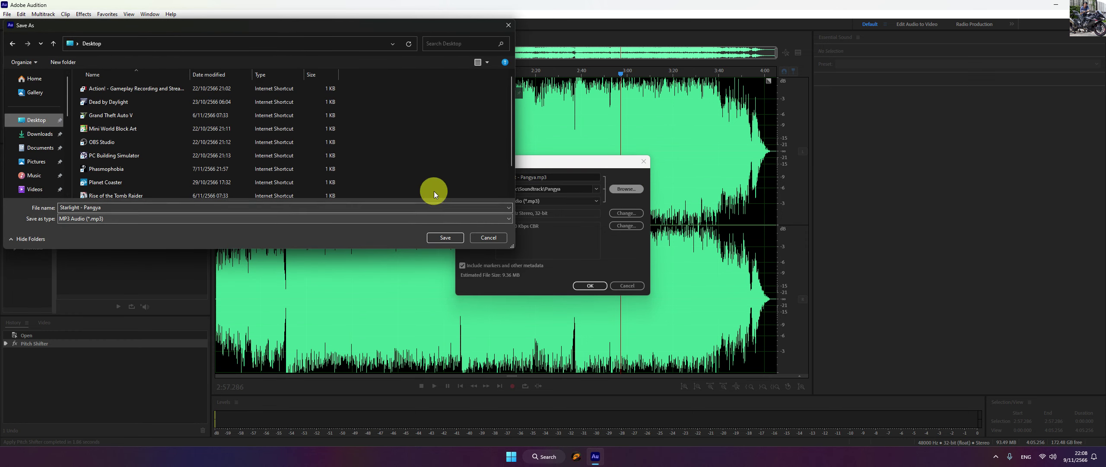
left_click(457, 240)
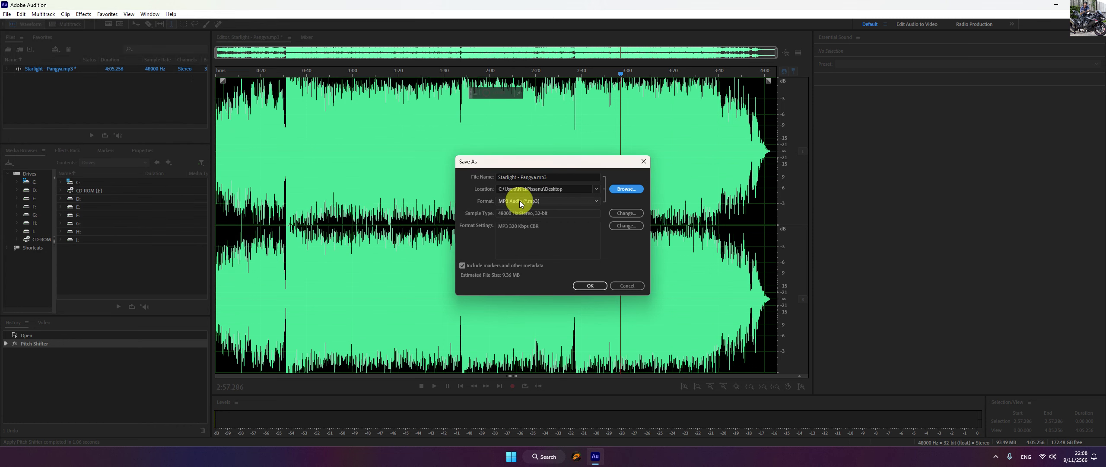
Review the available file formats, keep MP3 Audio (*.mp3), and save the song, agreeing to the lossy compression
left_click(595, 202)
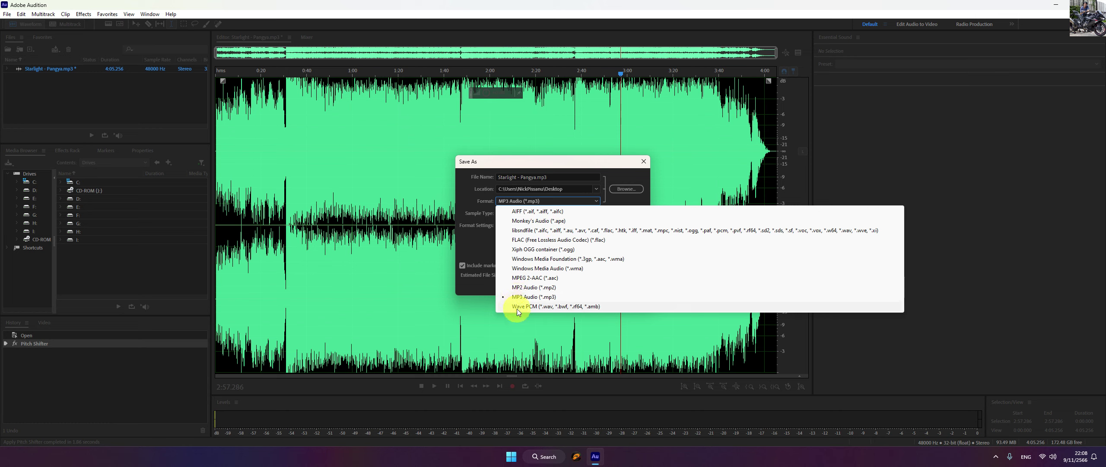
left_click(472, 243)
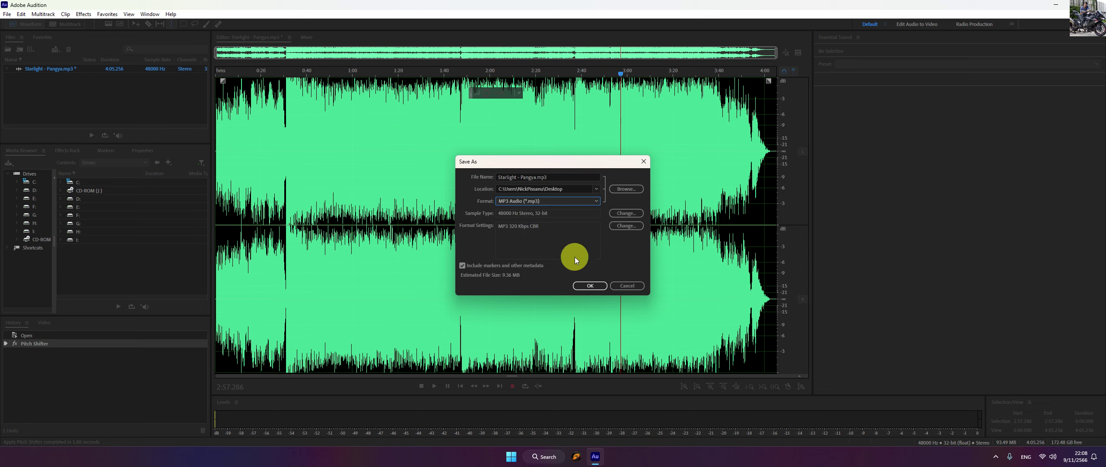
left_click(589, 286)
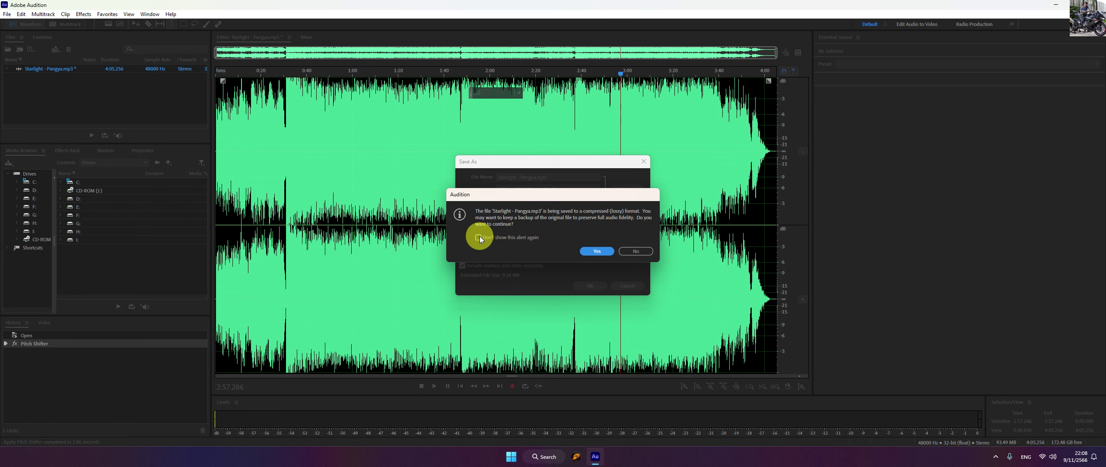
left_click(587, 250)
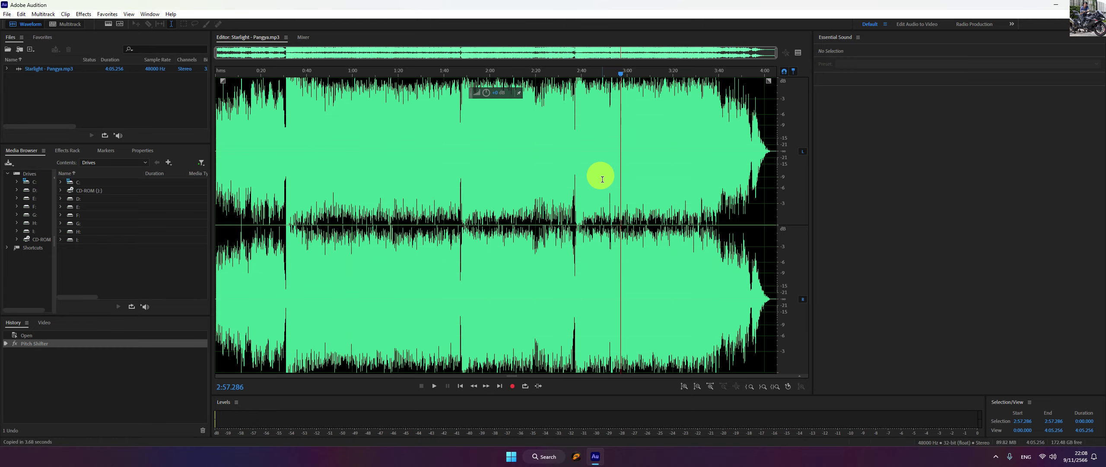
Quit Adobe Audition and refresh the Windows desktop
key("ctrl+q")
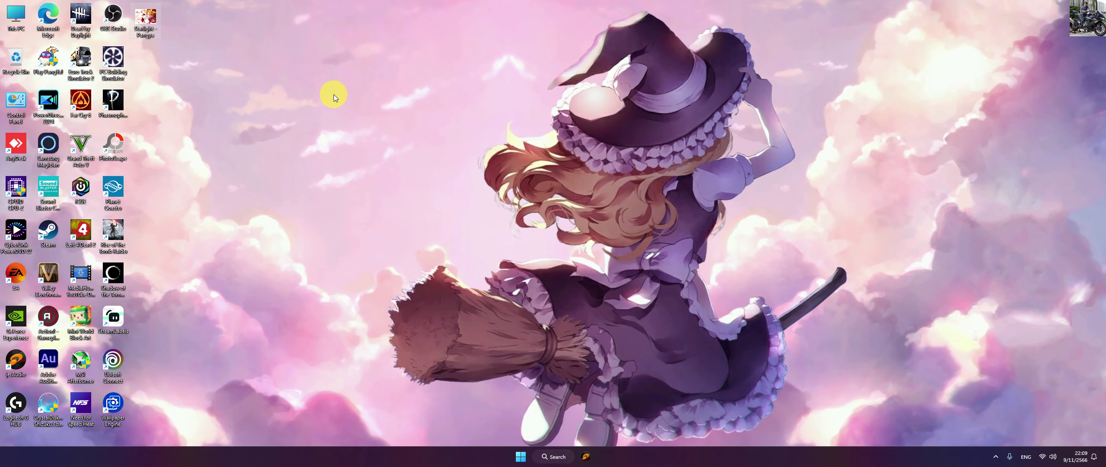
right_click(312, 84)
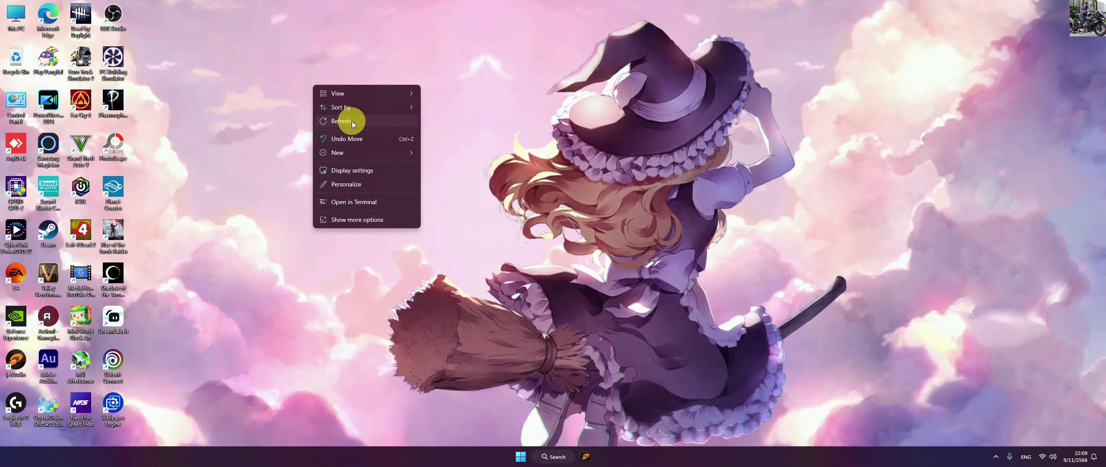
left_click(351, 121)
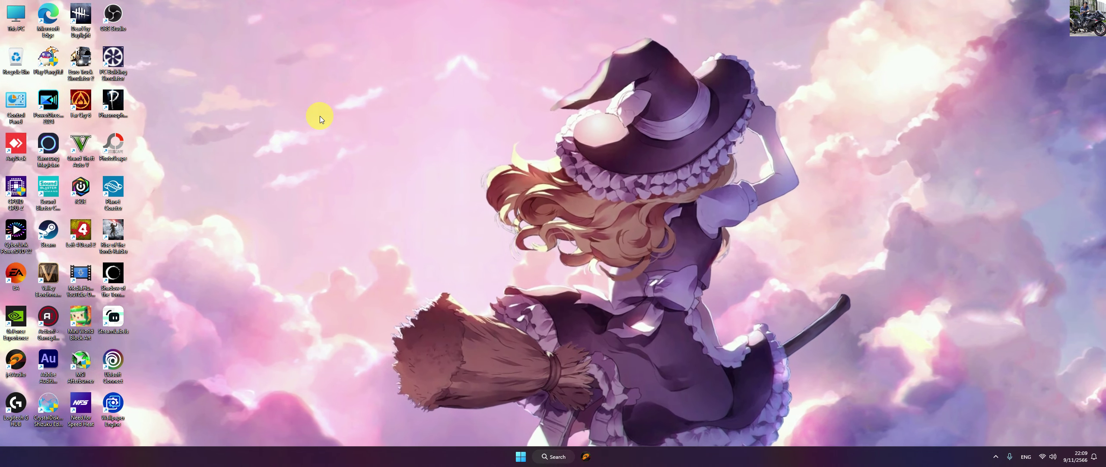